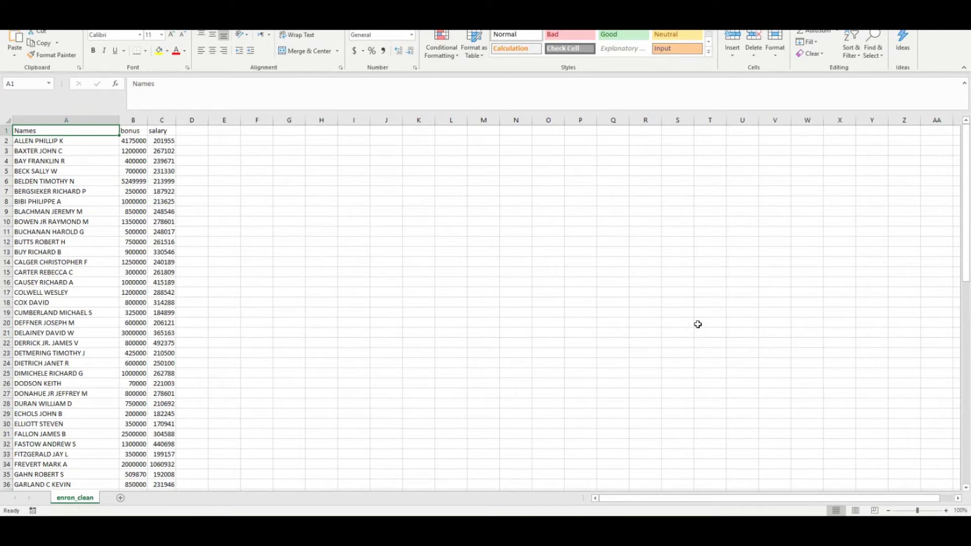
- Review bonus and salary values and column headings in enron_clean, then return to the notebook
click(161, 252)
click(133, 272)
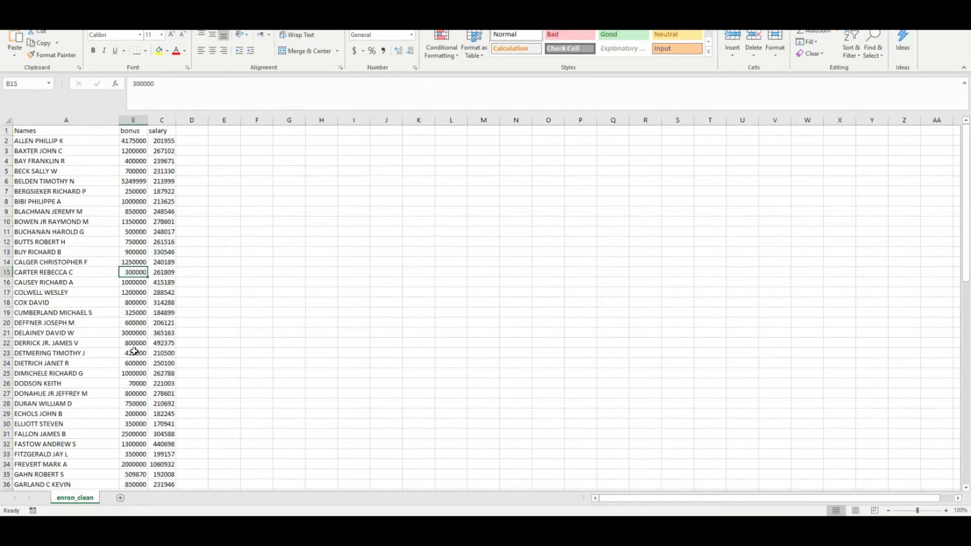
click(135, 352)
scroll(164, 414, down, 2)
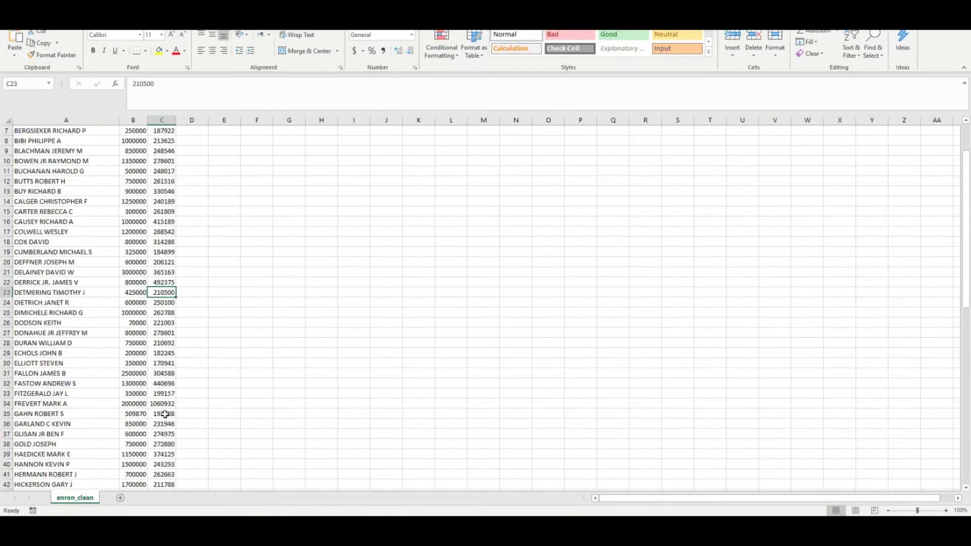
scroll(165, 415, up, 2)
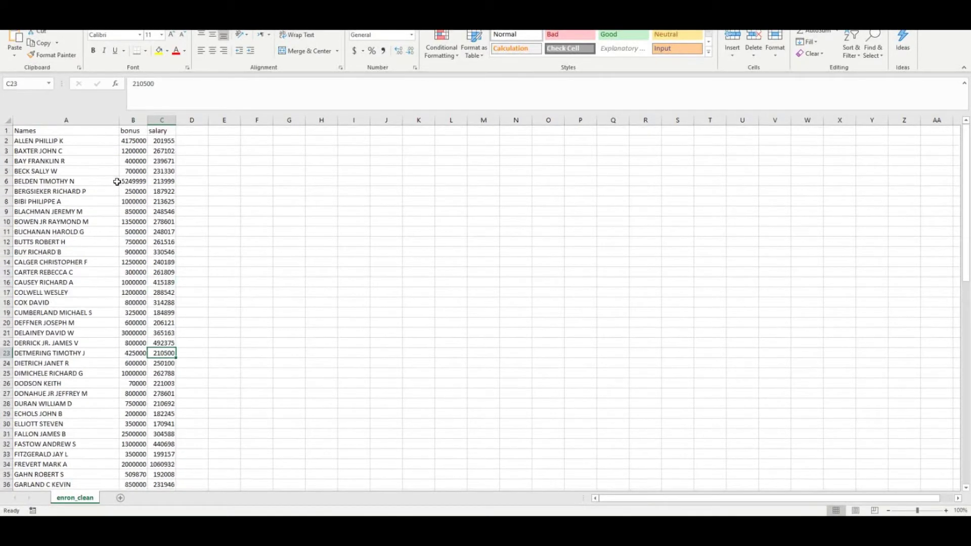
click(128, 130)
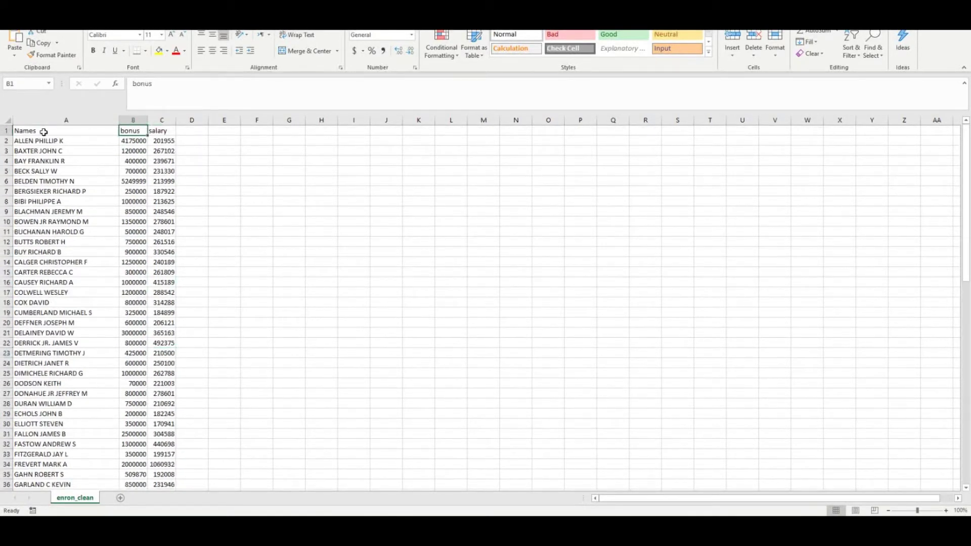
click(44, 132)
click(137, 131)
click(163, 132)
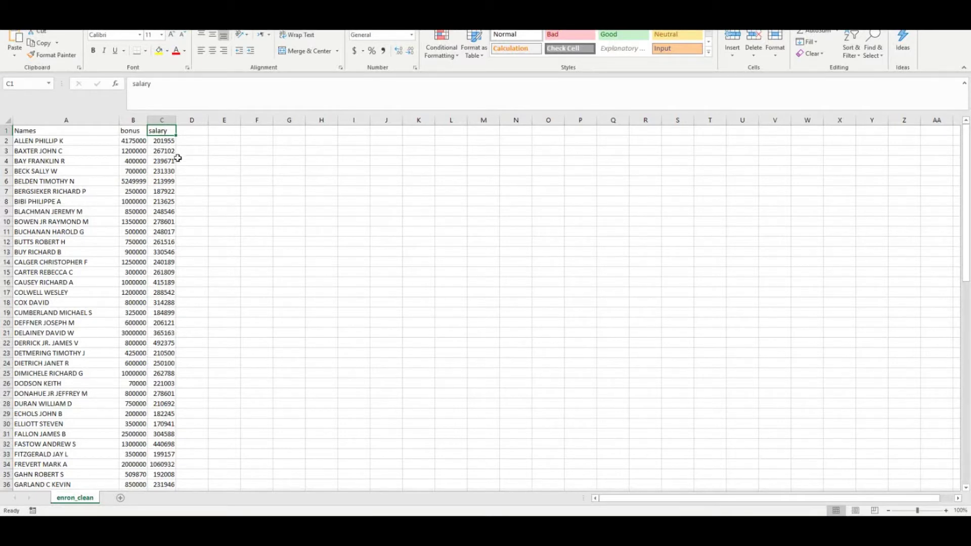
key(alt+Tab)
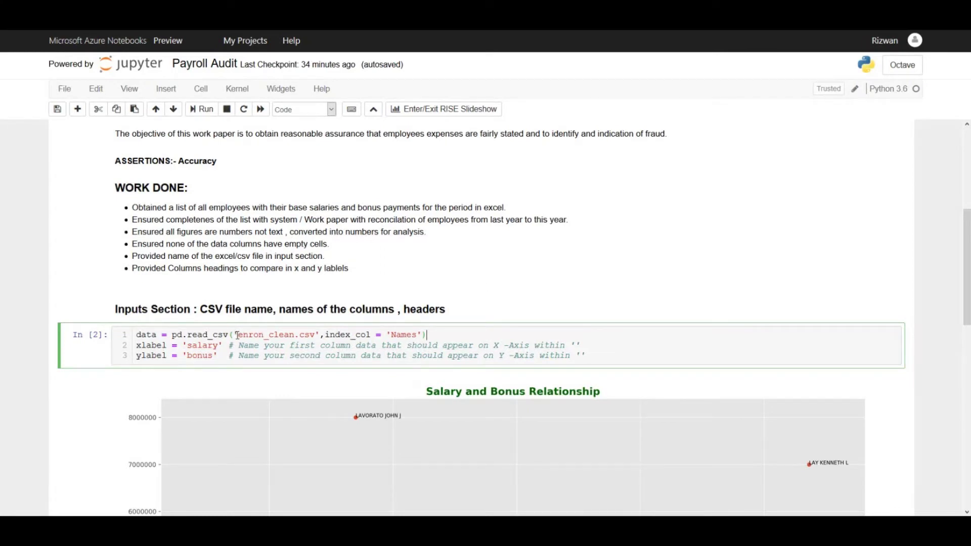
drag(237, 334, 317, 335)
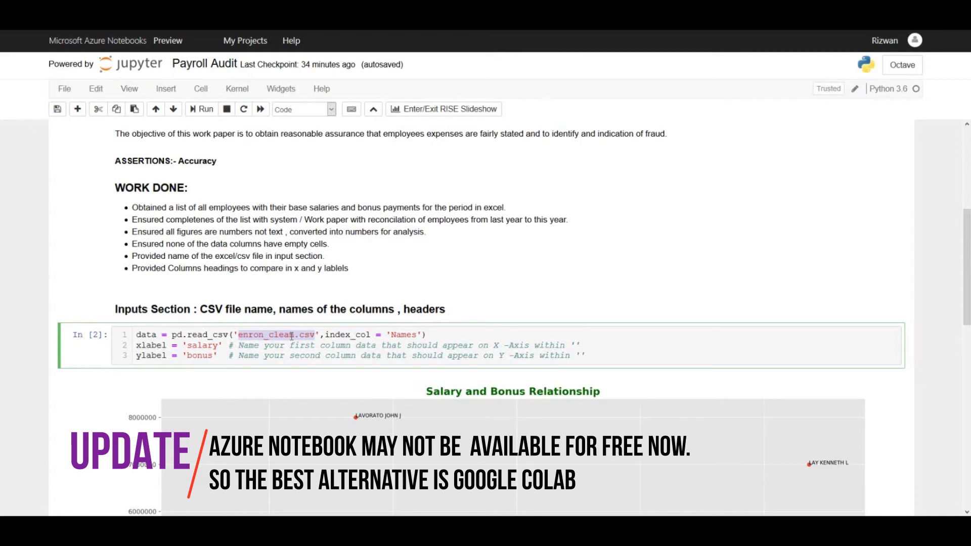
drag(391, 335, 419, 334)
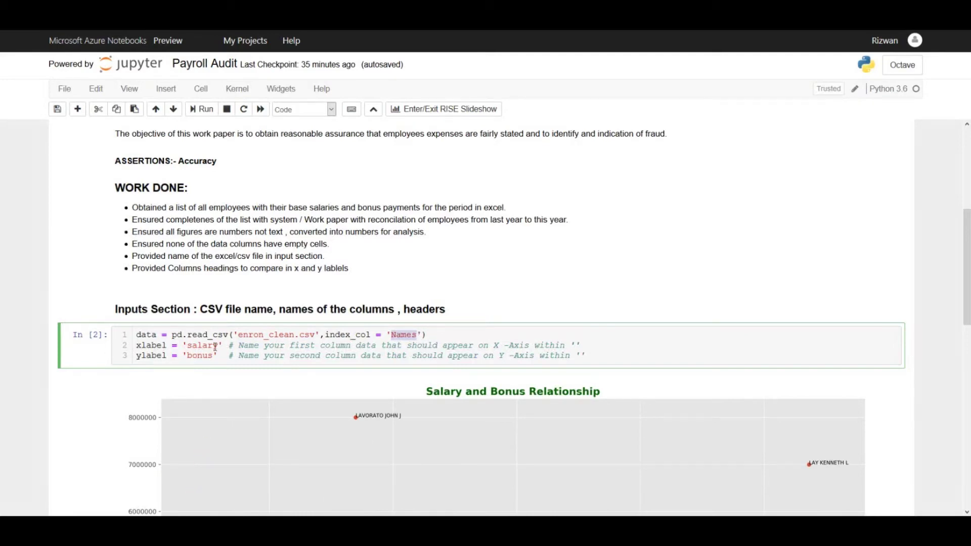
mouse_move(187, 344)
mouse_down()
mouse_move(219, 346)
mouse_move(214, 356)
mouse_up()
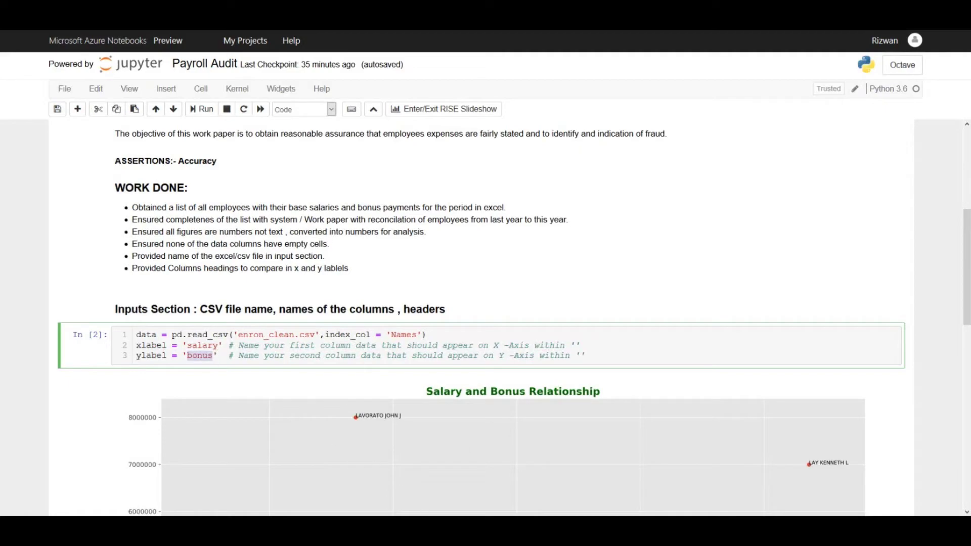
key(alt+Tab)
key(alt+Tab)
scroll(278, 377, up, 3)
scroll(279, 376, down, 2)
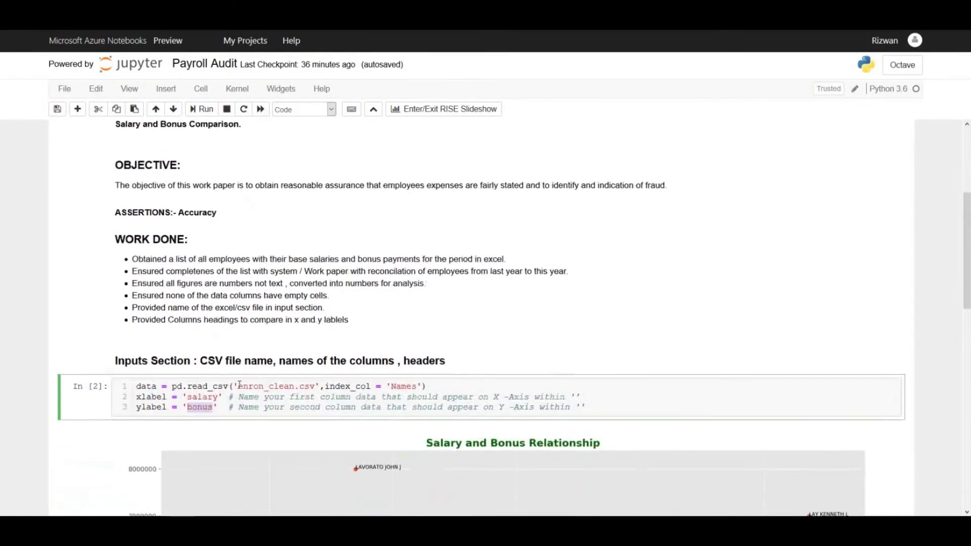
drag(238, 386, 314, 386)
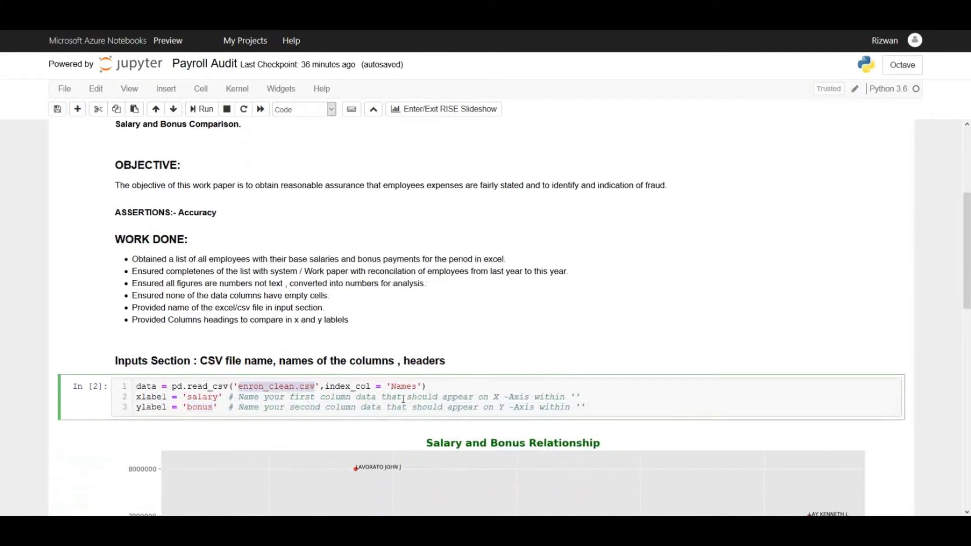
drag(391, 386, 419, 386)
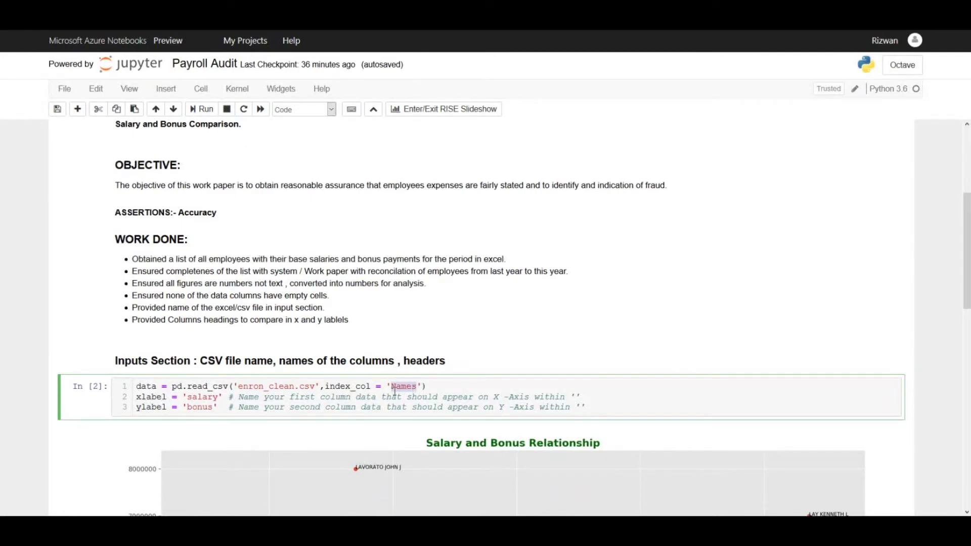
double_click(197, 396)
drag(185, 407, 215, 408)
click(239, 402)
click(202, 89)
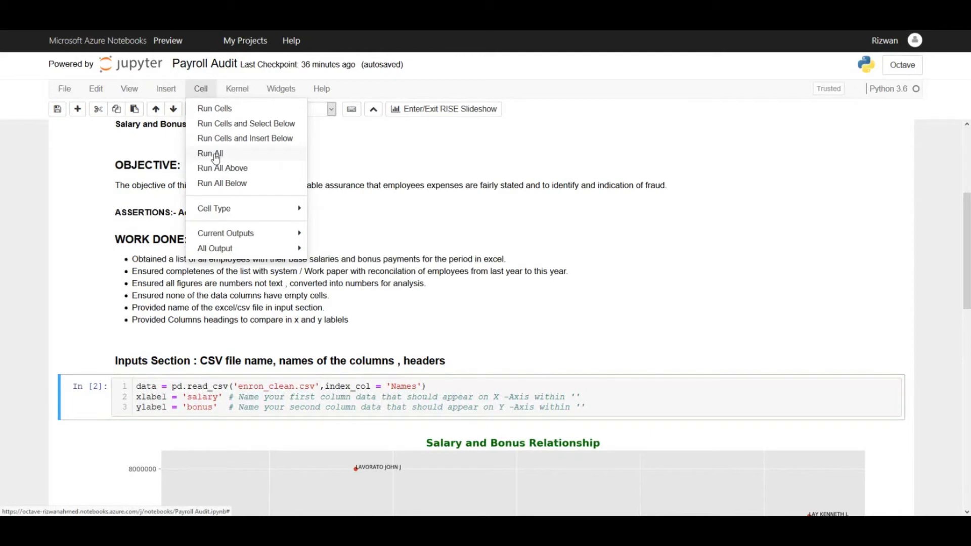
- Run all notebook cells so the salary-versus-bonus scatter plot renders above the observation
click(210, 154)
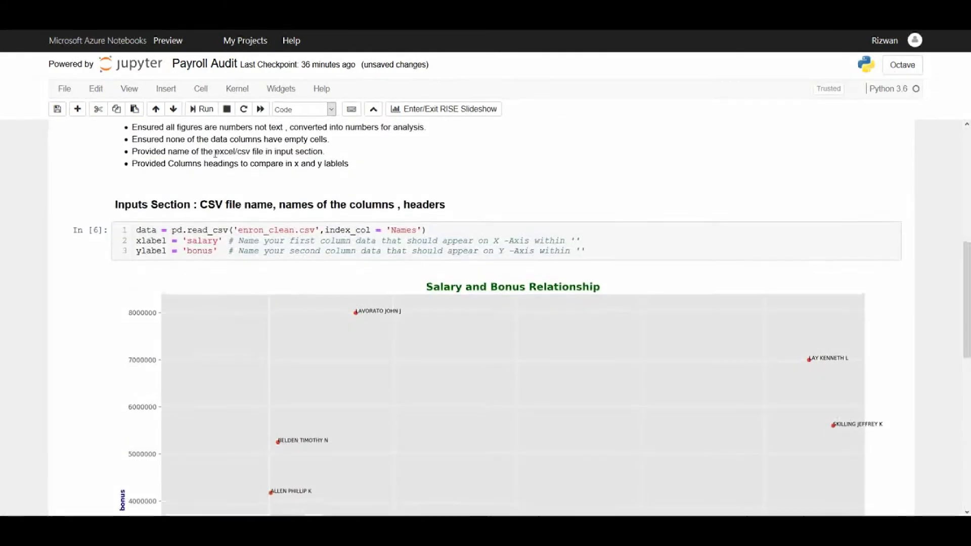
scroll(214, 155, down, 2)
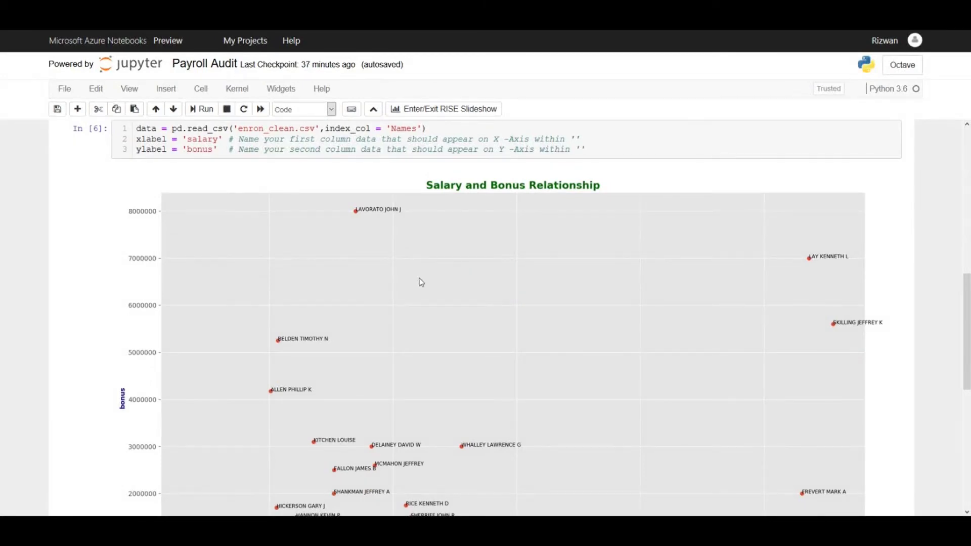
scroll(419, 282, down, 2)
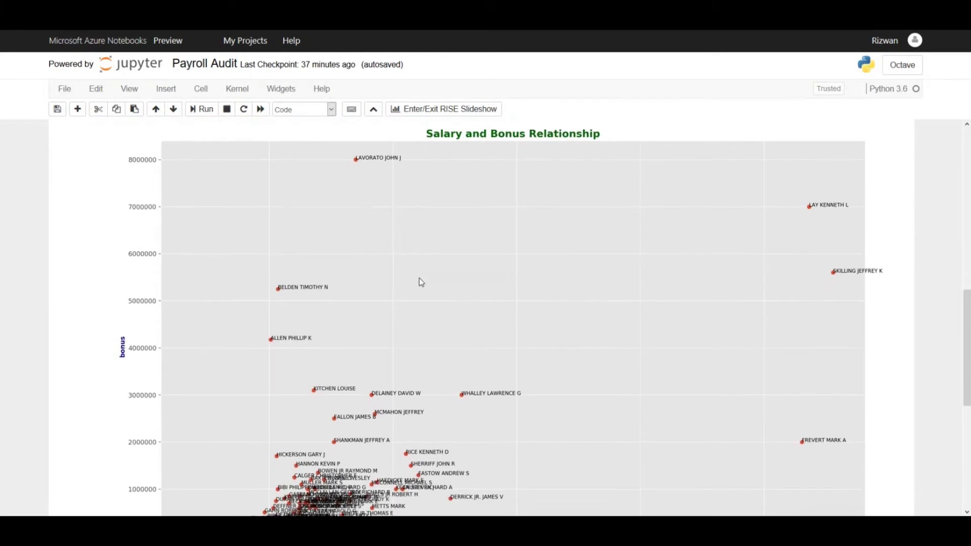
scroll(420, 282, down, 2)
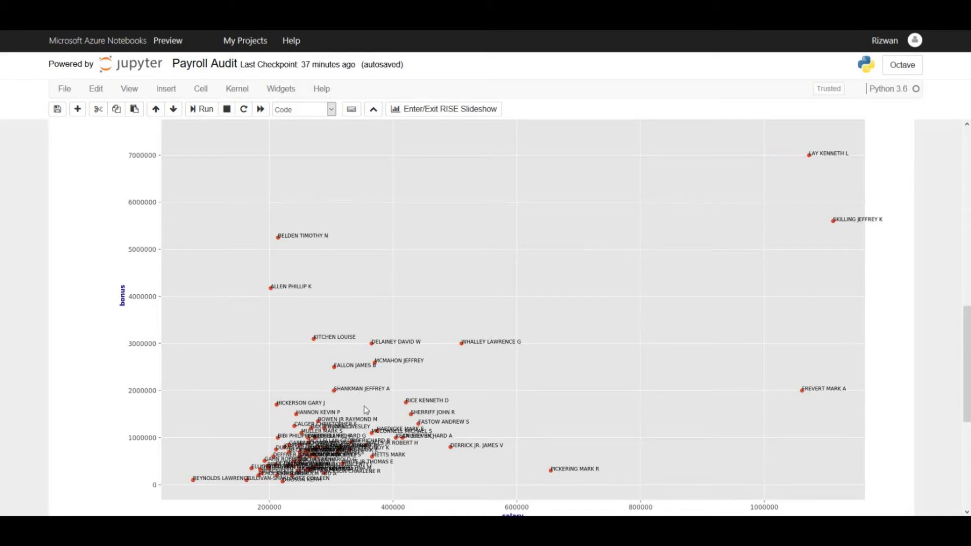
scroll(377, 464, down, 2)
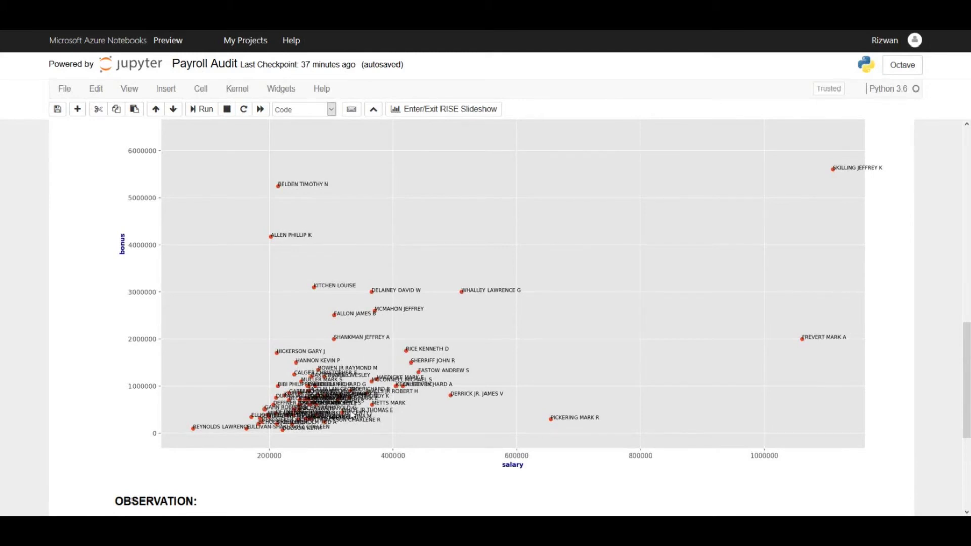
scroll(355, 389, up, 2)
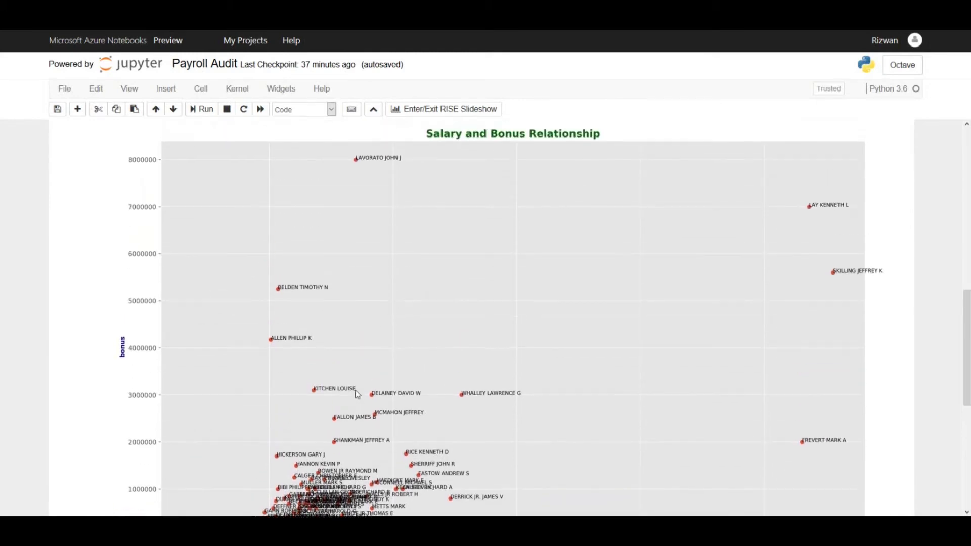
scroll(355, 388, down, 4)
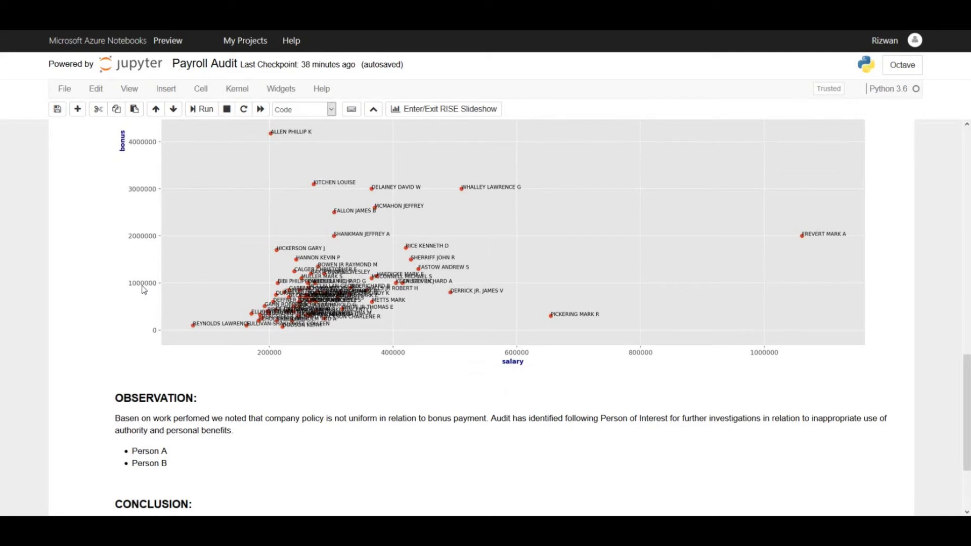
scroll(143, 290, up, 3)
scroll(143, 290, down, 1)
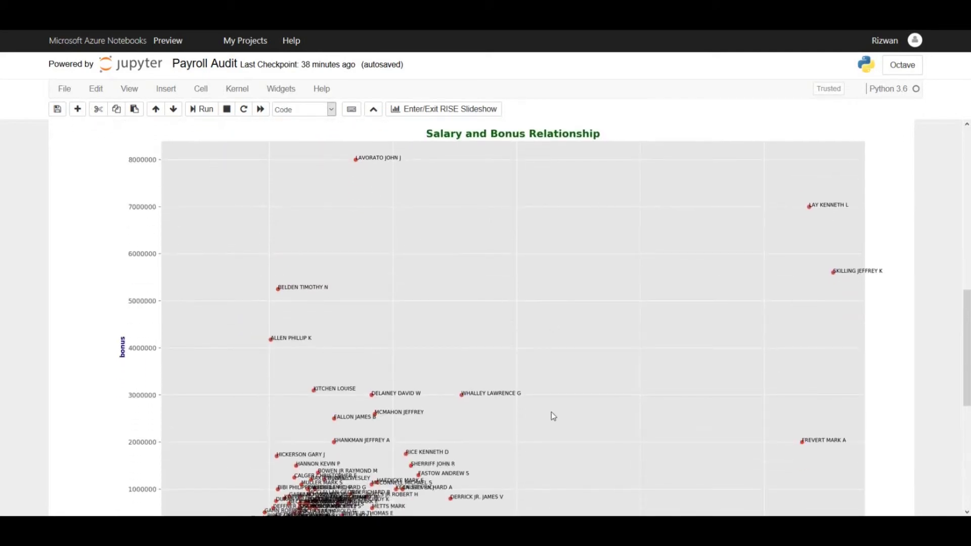
scroll(315, 273, down, 1)
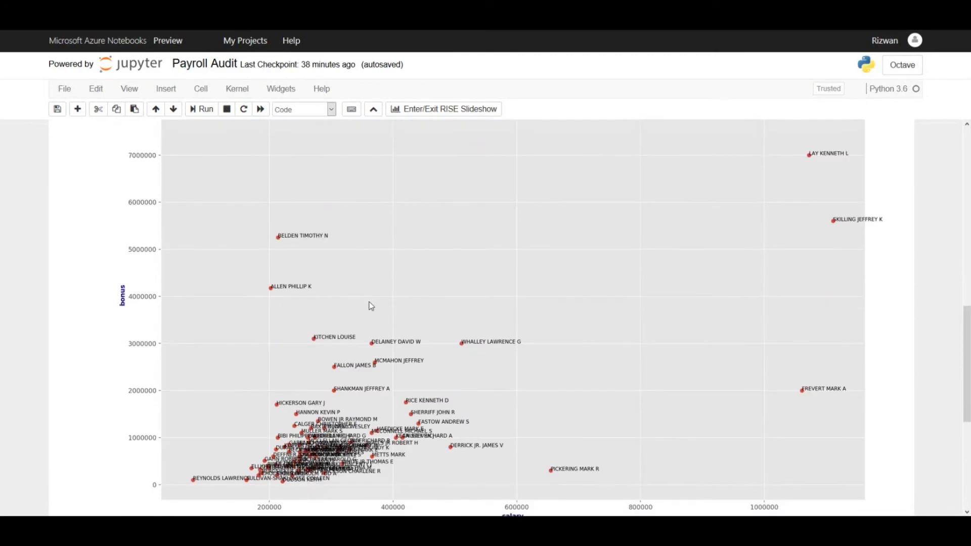
scroll(369, 305, up, 1)
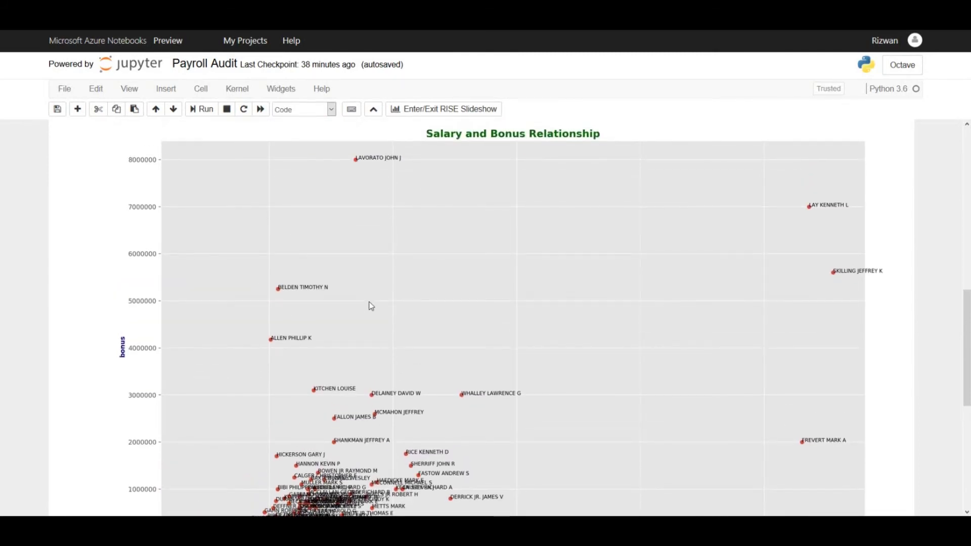
scroll(380, 163, down, 3)
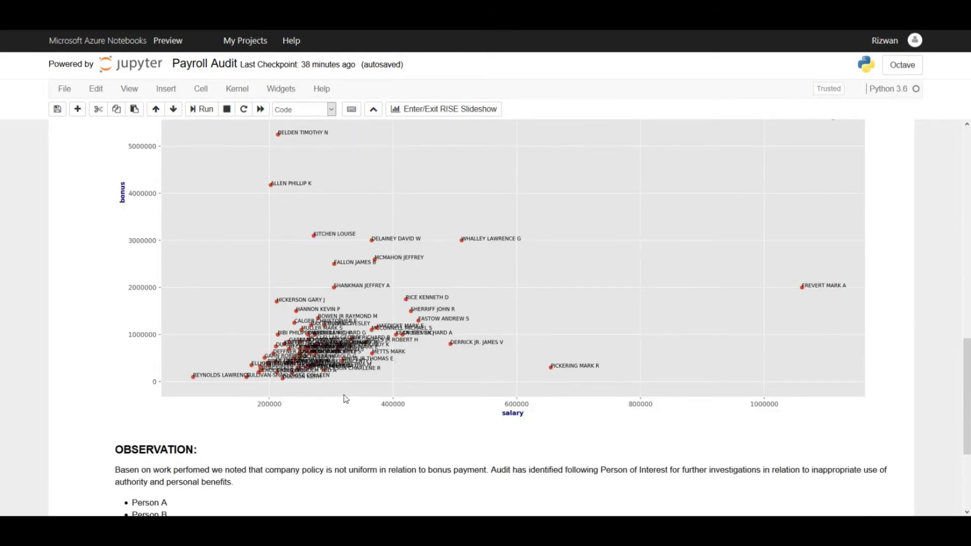
scroll(344, 398, up, 4)
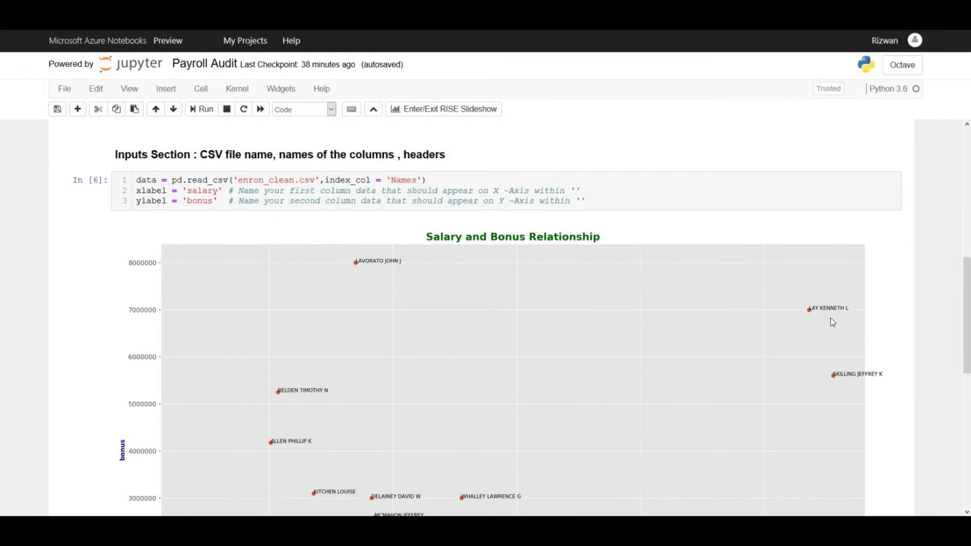
scroll(790, 465, down, 4)
scroll(789, 464, up, 3)
scroll(788, 460, up, 2)
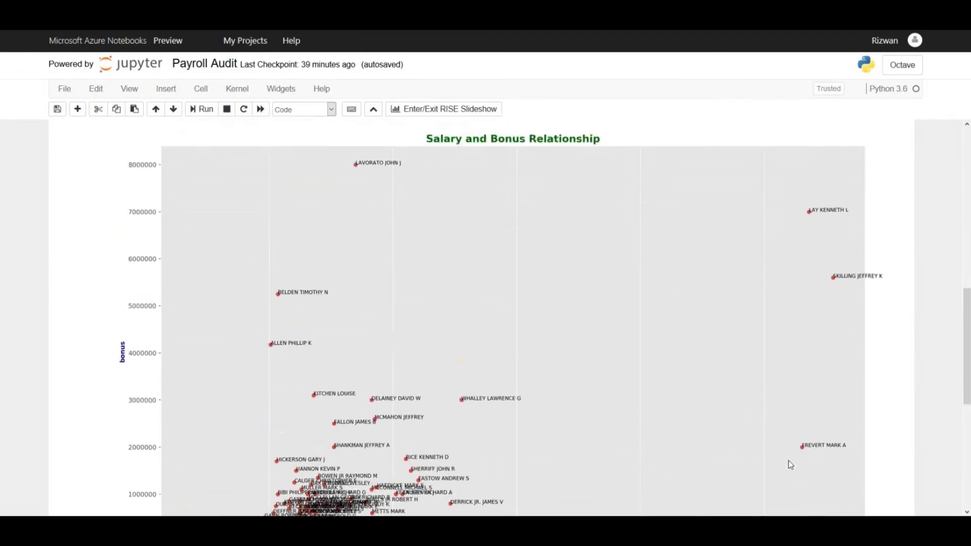
scroll(788, 461, down, 2)
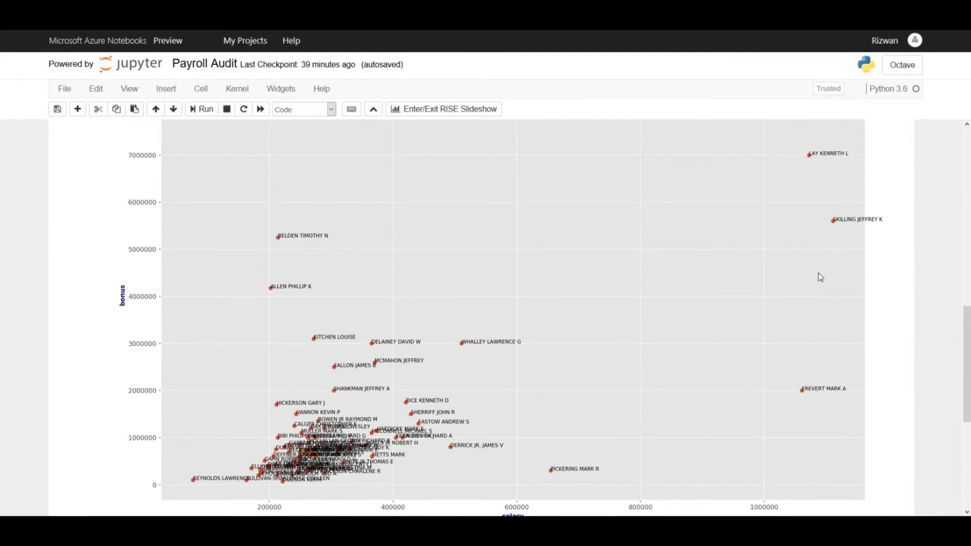
scroll(818, 272, up, 3)
scroll(805, 366, down, 4)
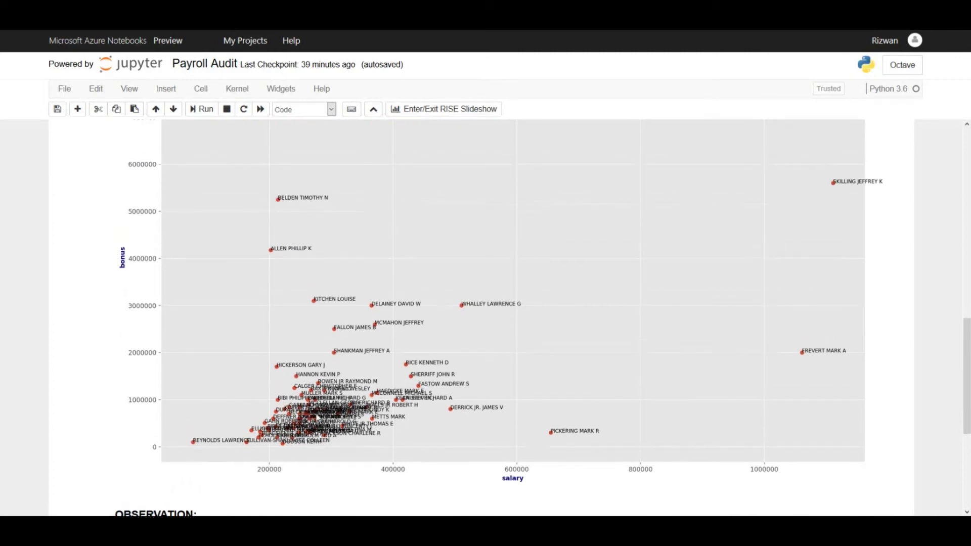
scroll(319, 417, up, 3)
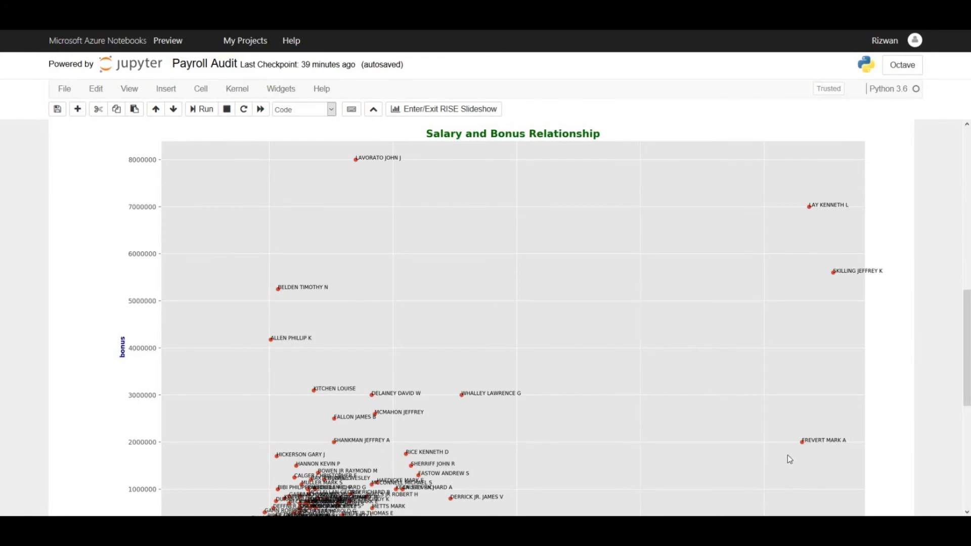
scroll(757, 434, down, 1)
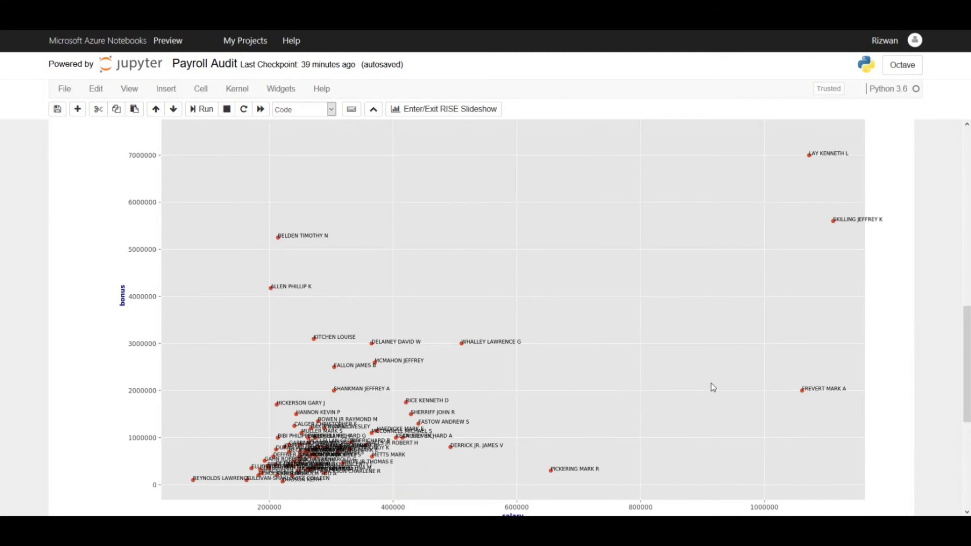
scroll(712, 386, up, 1)
scroll(711, 387, up, 1)
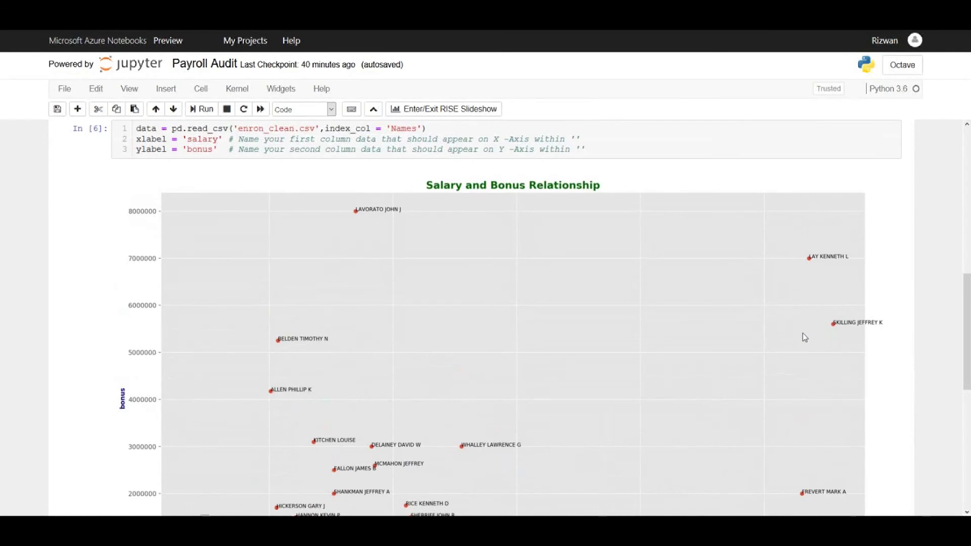
scroll(802, 334, down, 2)
scroll(802, 333, down, 4)
scroll(802, 333, down, 2)
scroll(805, 336, down, 1)
scroll(806, 337, up, 5)
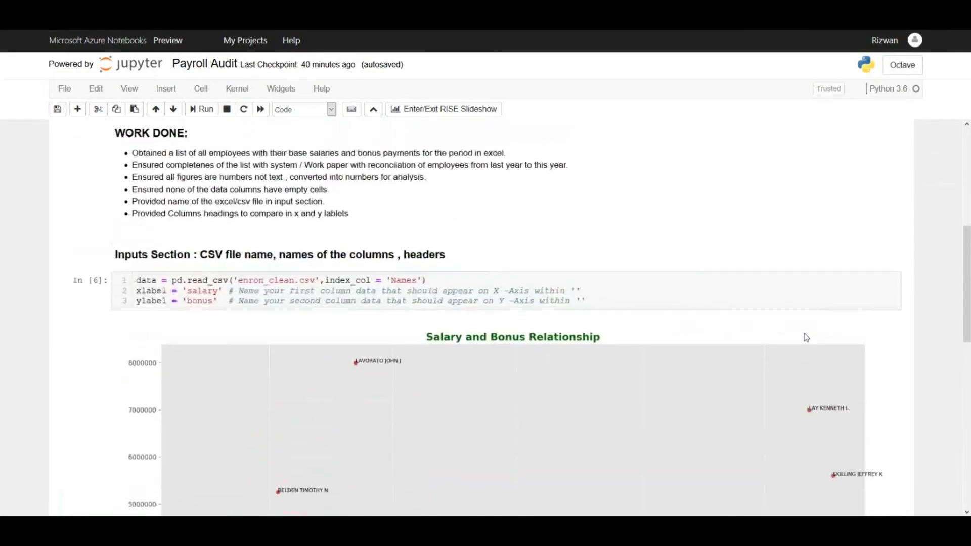
scroll(806, 337, up, 5)
scroll(334, 311, down, 1)
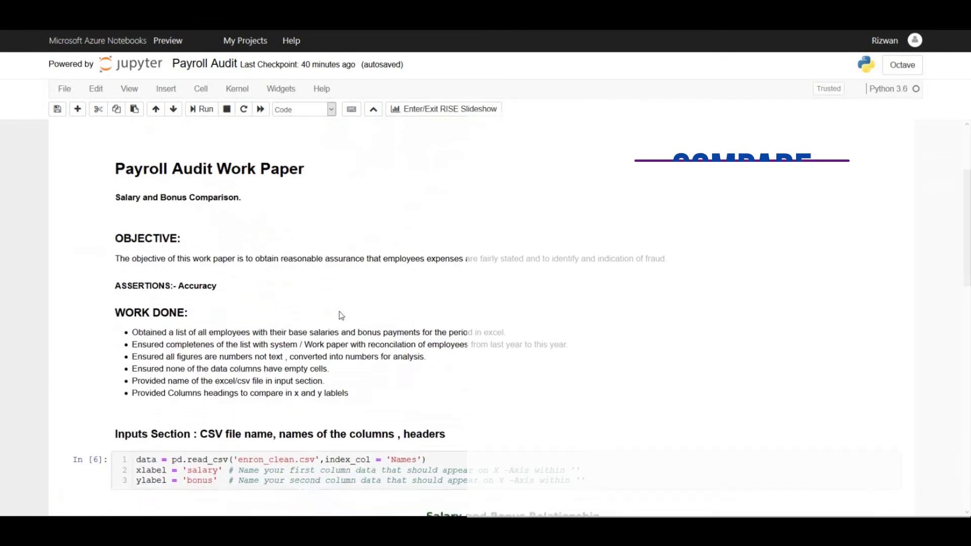
scroll(346, 315, down, 2)
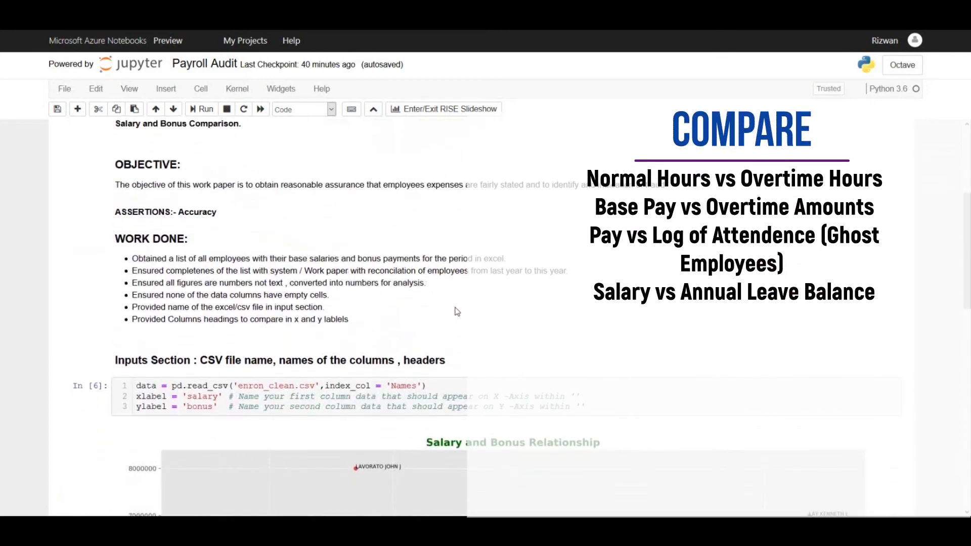
scroll(431, 311, down, 1)
scroll(552, 390, down, 2)
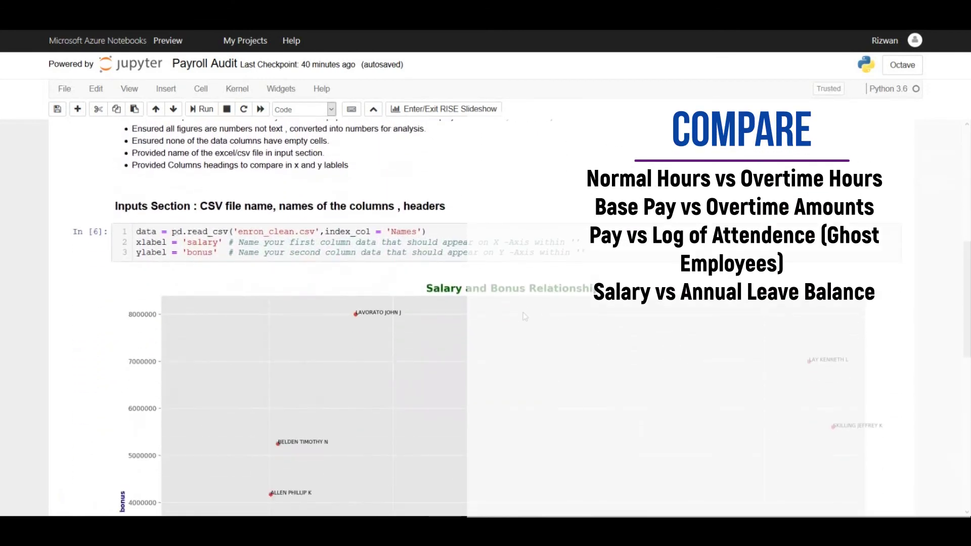
scroll(446, 327, down, 2)
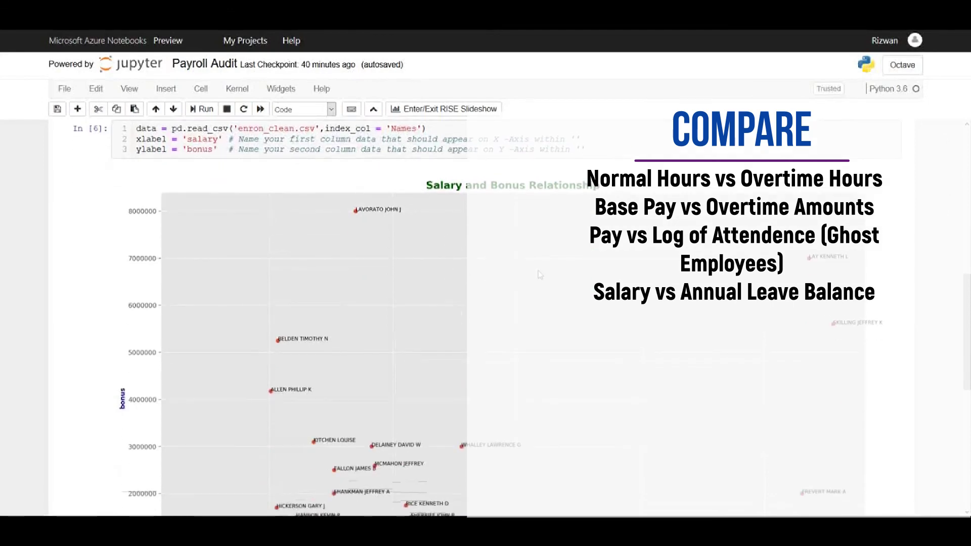
scroll(538, 272, up, 2)
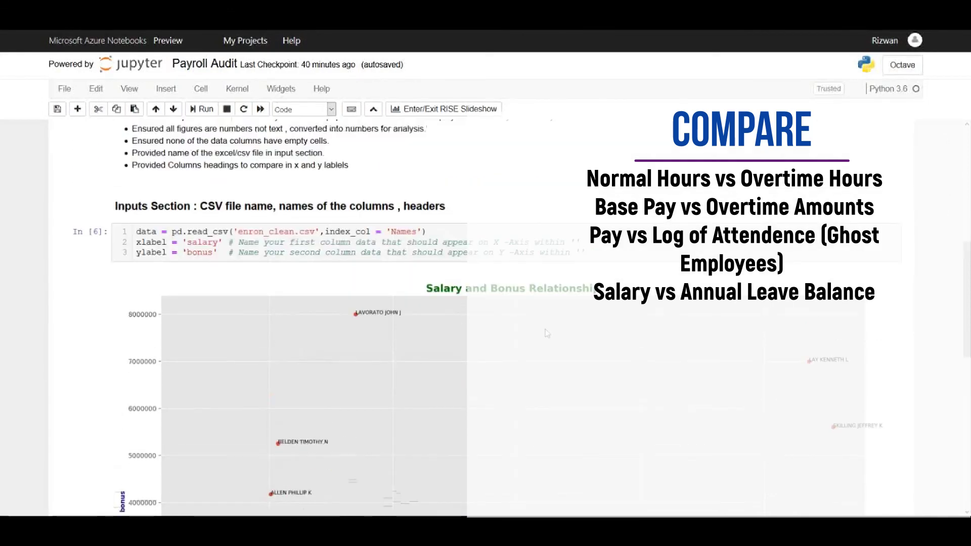
scroll(547, 333, up, 1)
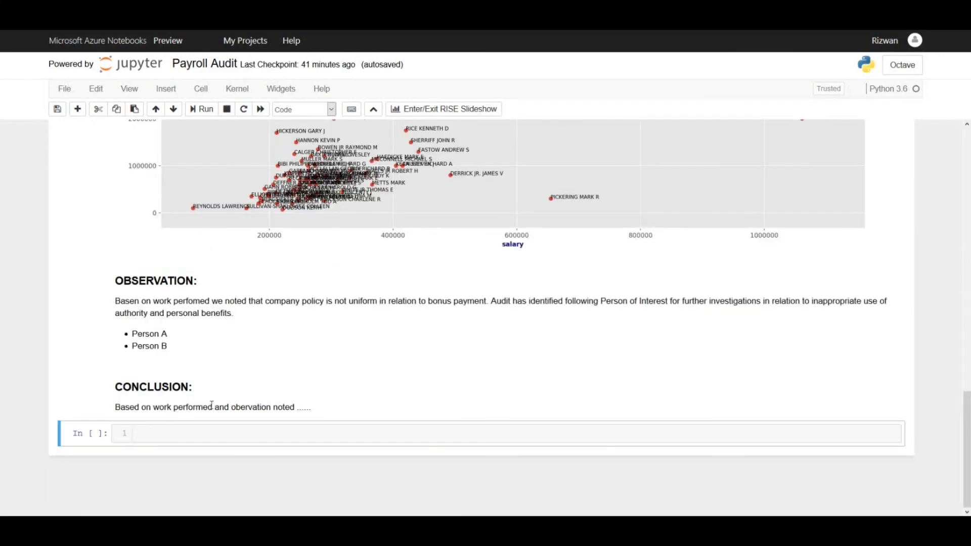
double_click(221, 407)
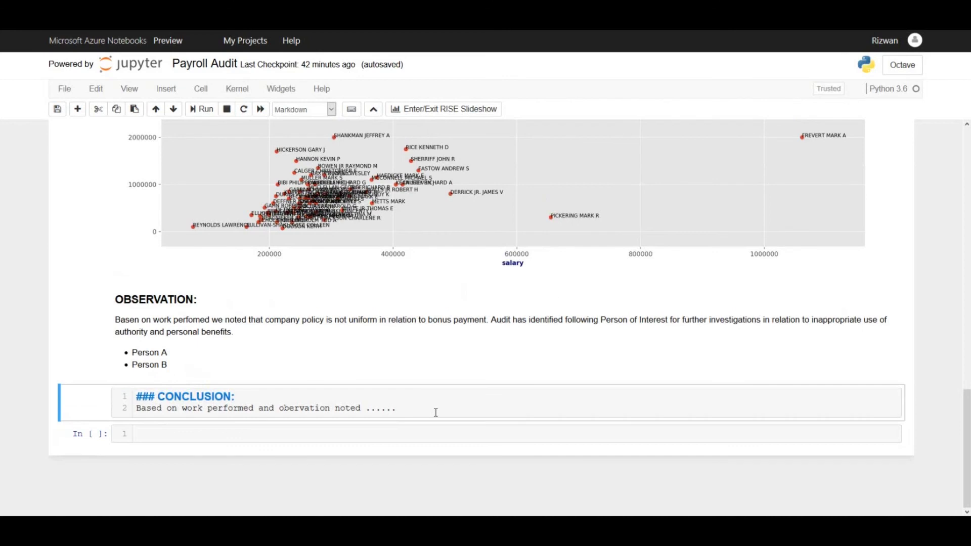
double_click(200, 329)
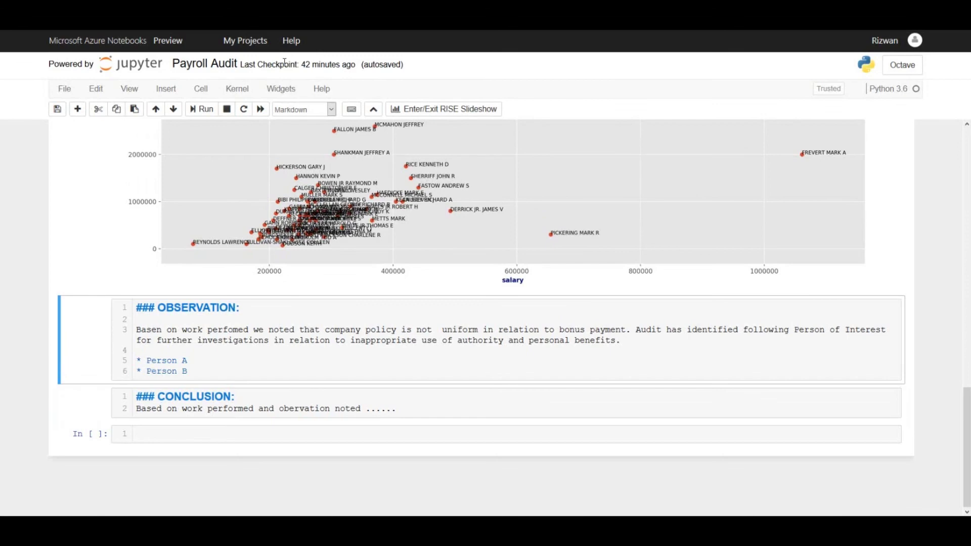
click(238, 370)
click(413, 408)
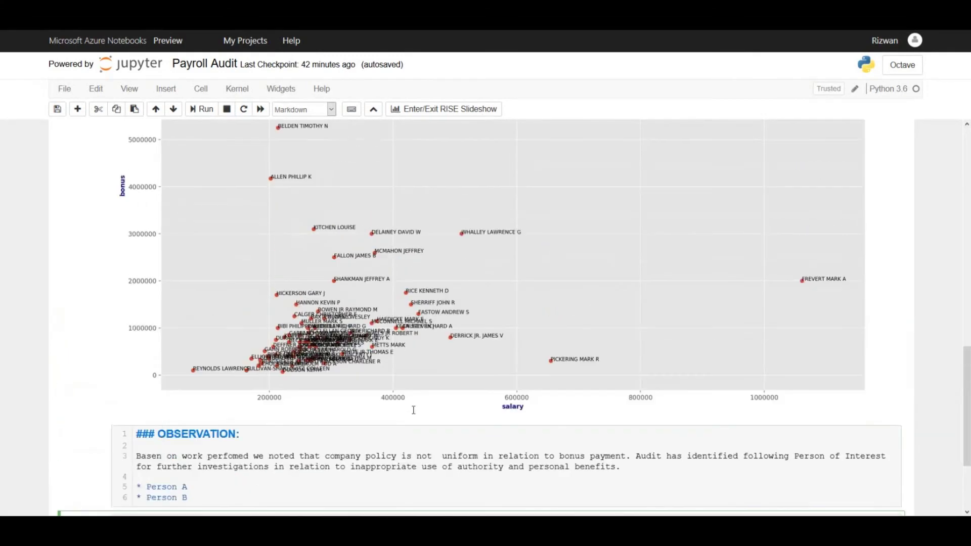